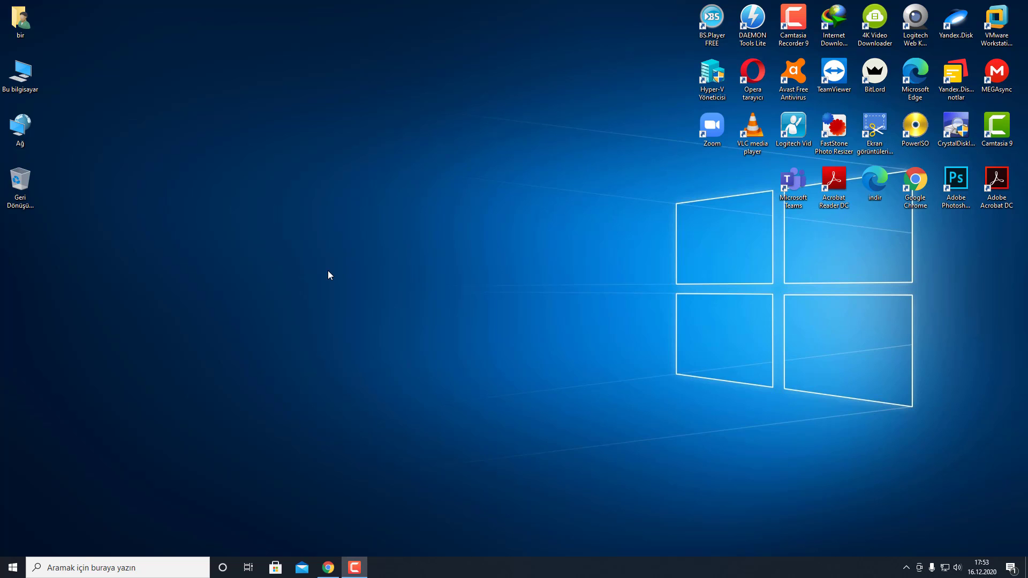
# Look up the USB drive (E:) and its free space among this computer's drives.
pyautogui.doubleClick(20, 75)
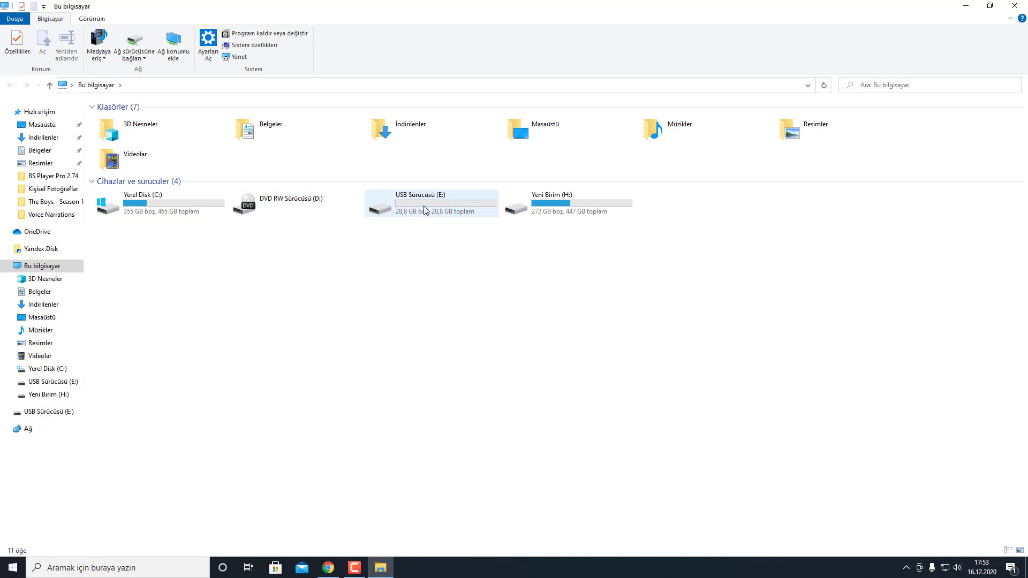
pyautogui.click(424, 209)
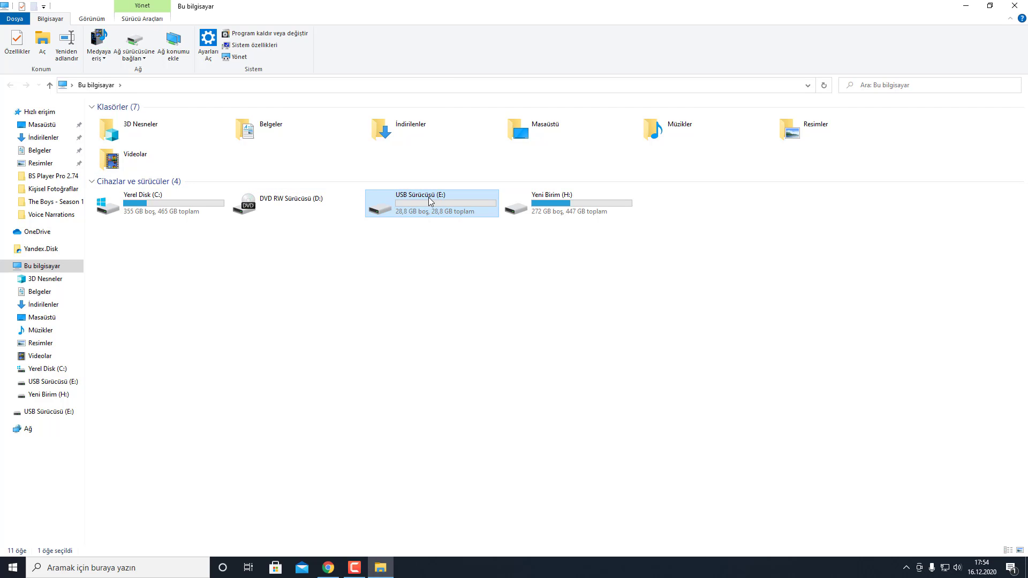
pyautogui.click(1021, 5)
# Switch to Chrome and search Google for "windows 10 indir".
pyautogui.click(329, 568)
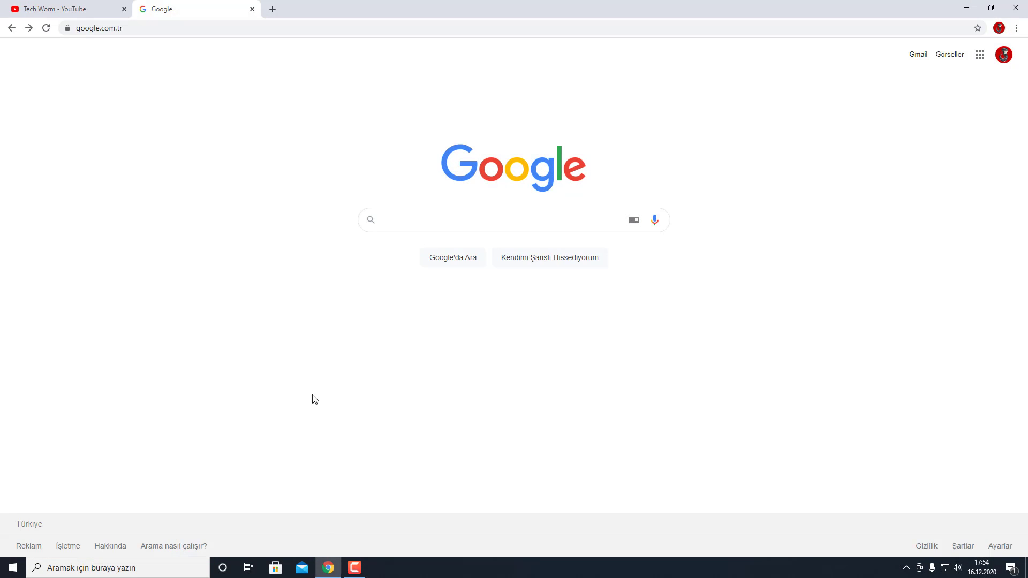
pyautogui.click(405, 224)
pyautogui.write('windows 10 in')
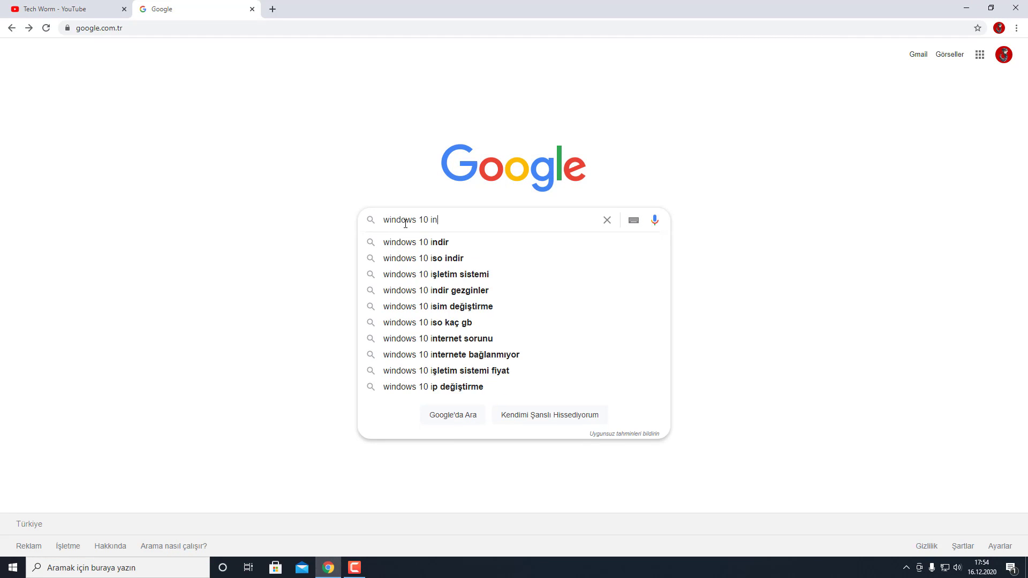
pyautogui.write('dir')
pyautogui.press('Return')
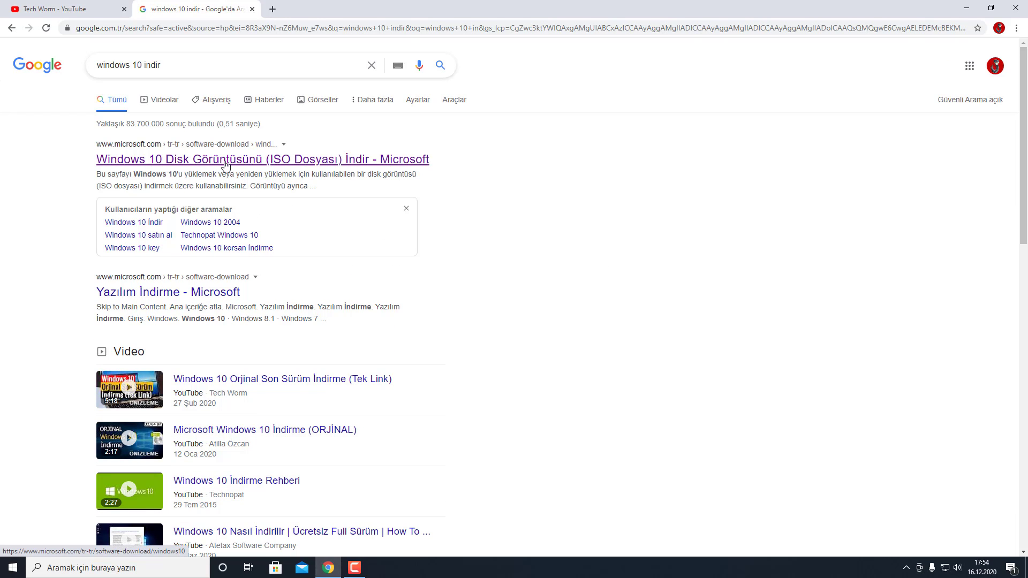
# Open Microsoft's Windows 10 download page from the search results and download the media creation tool.
pyautogui.click(244, 162)
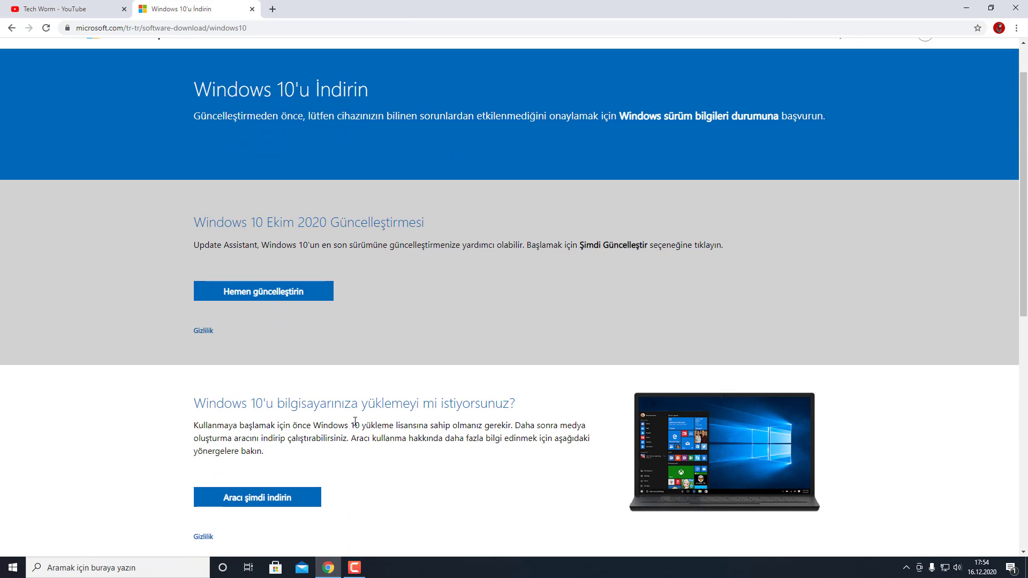
pyautogui.scroll(-3, 355, 421)
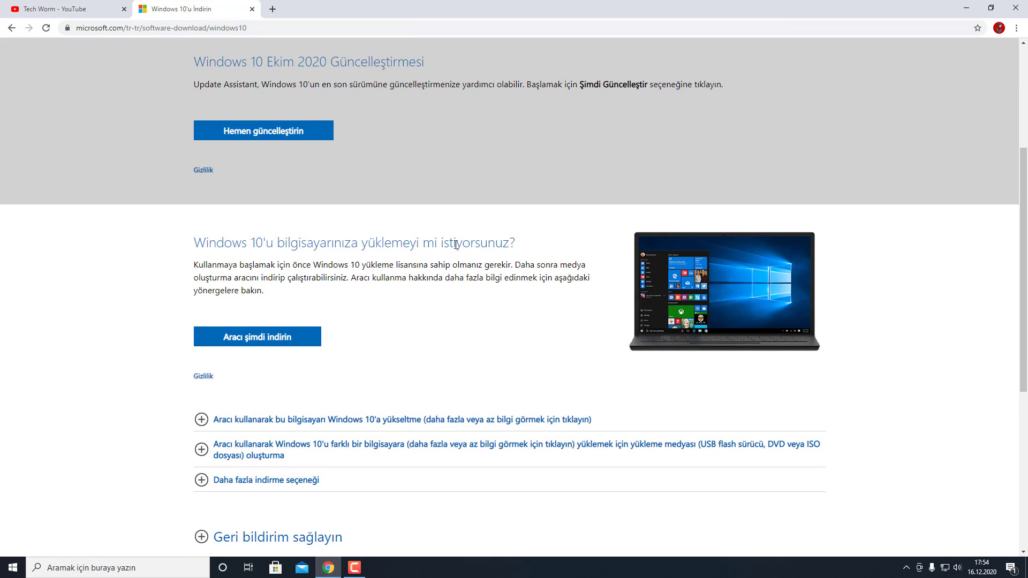
pyautogui.click(271, 341)
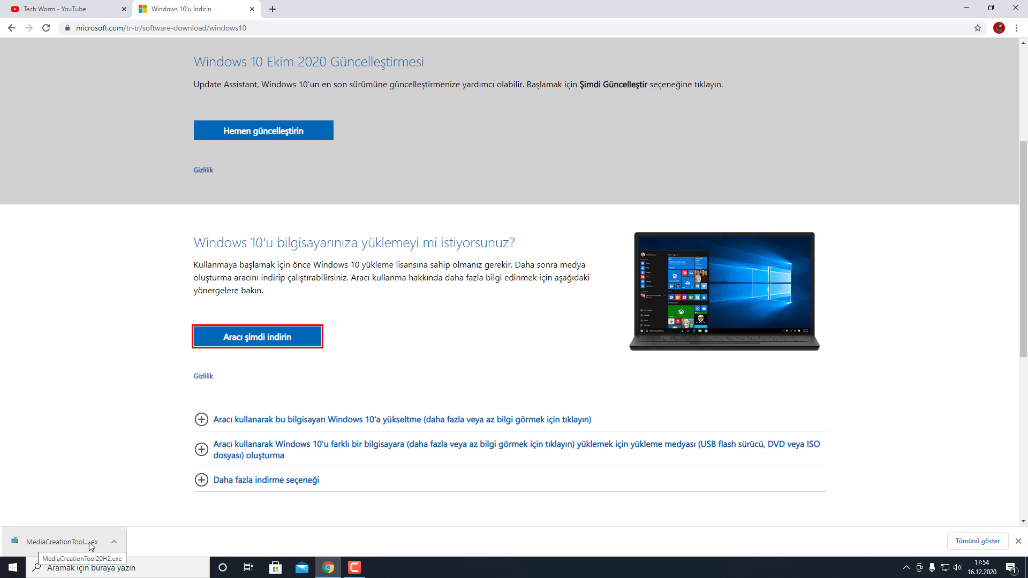
# Run MediaCreationTool20H2 from the Downloads folder (İndirilenler) and close the folder window.
pyautogui.press('super+d')
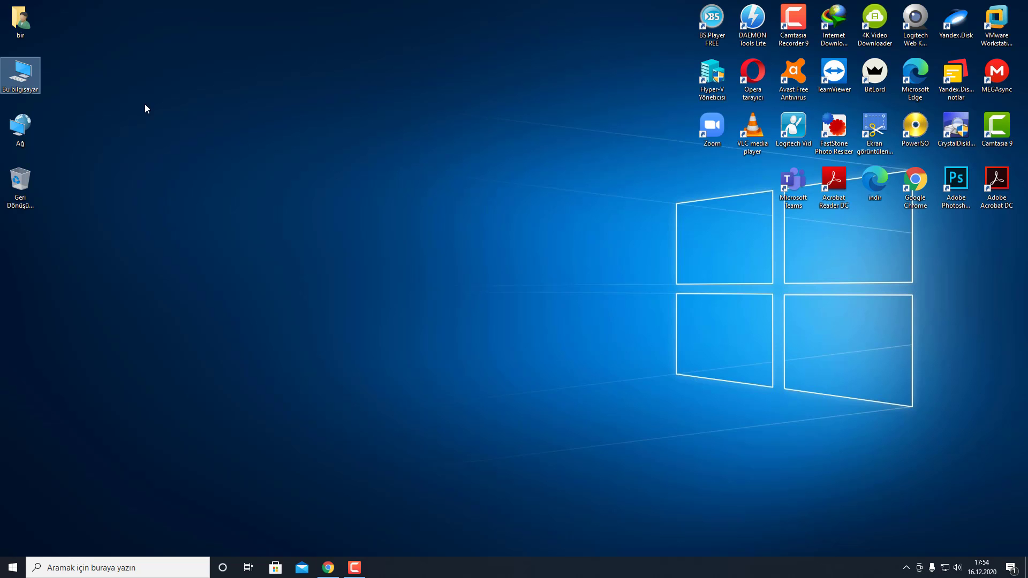
pyautogui.doubleClick(21, 72)
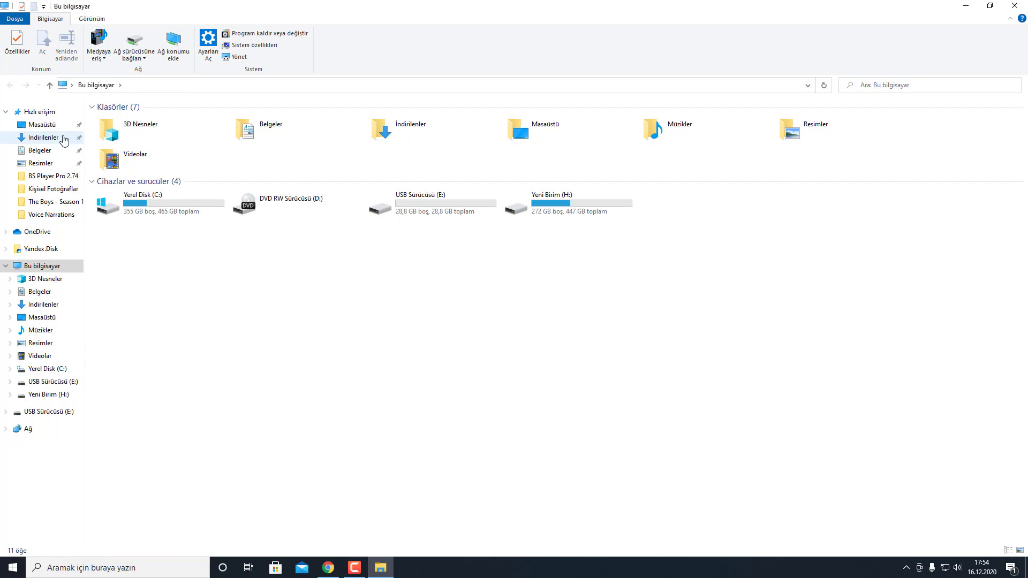
pyautogui.click(56, 139)
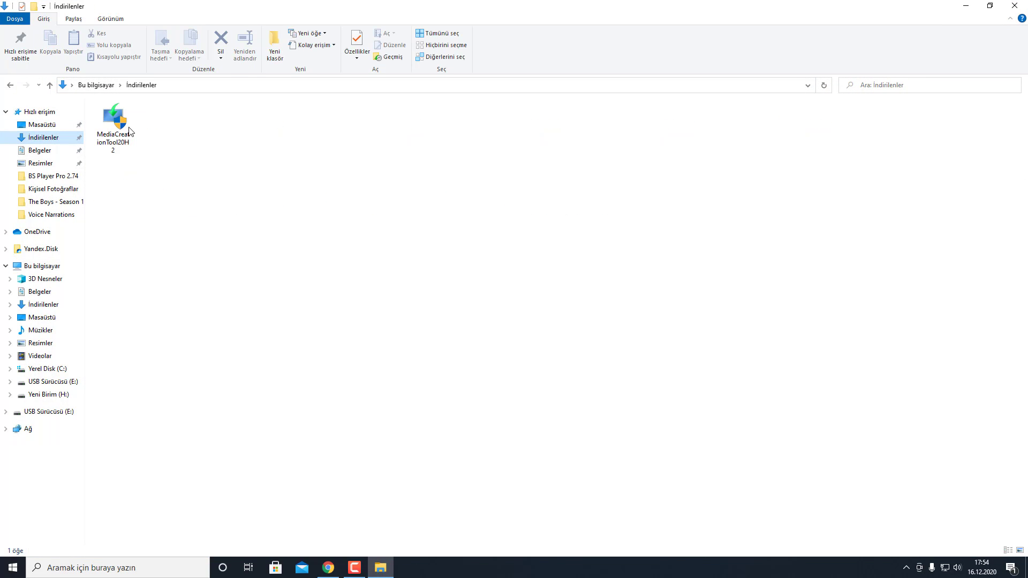
pyautogui.doubleClick(122, 136)
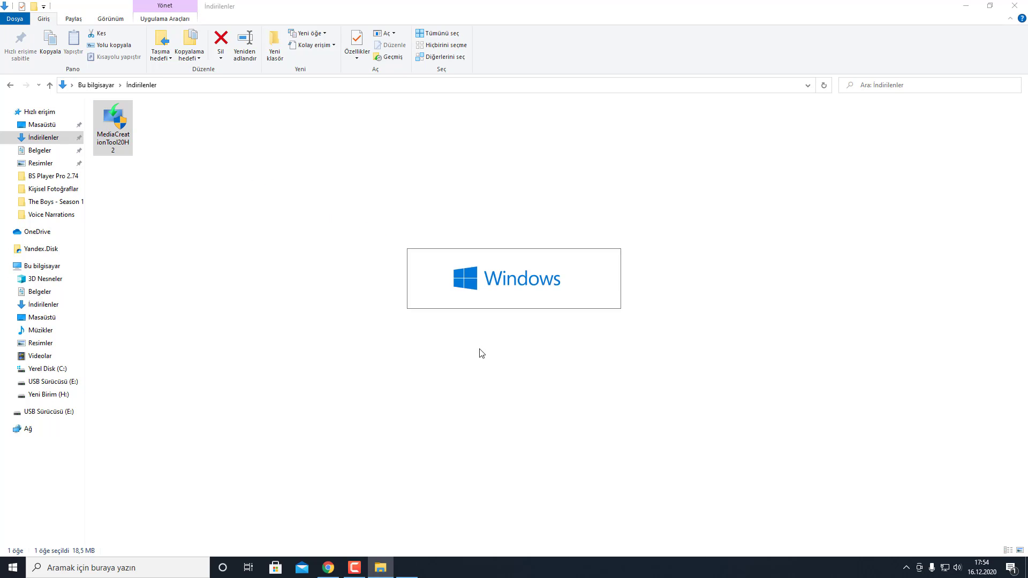
pyautogui.click(1014, 5)
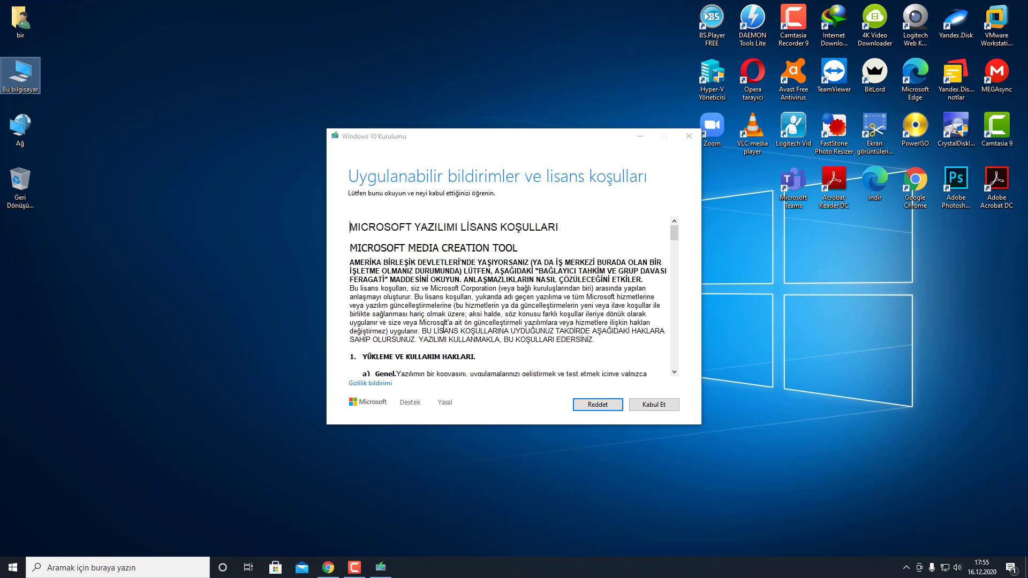
# Accept the license terms and choose to create installation media for another computer.
pyautogui.click(654, 405)
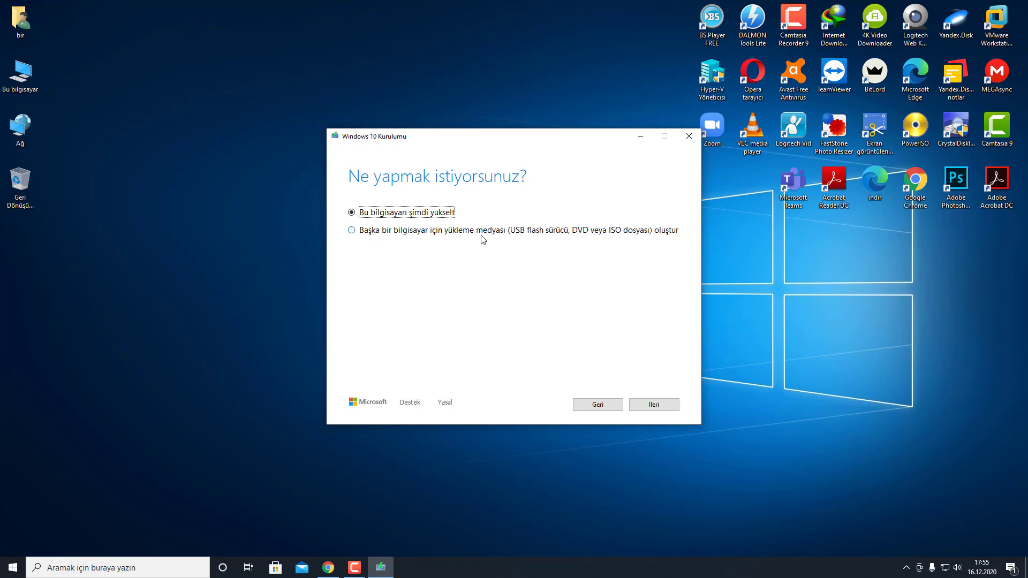
pyautogui.click(354, 232)
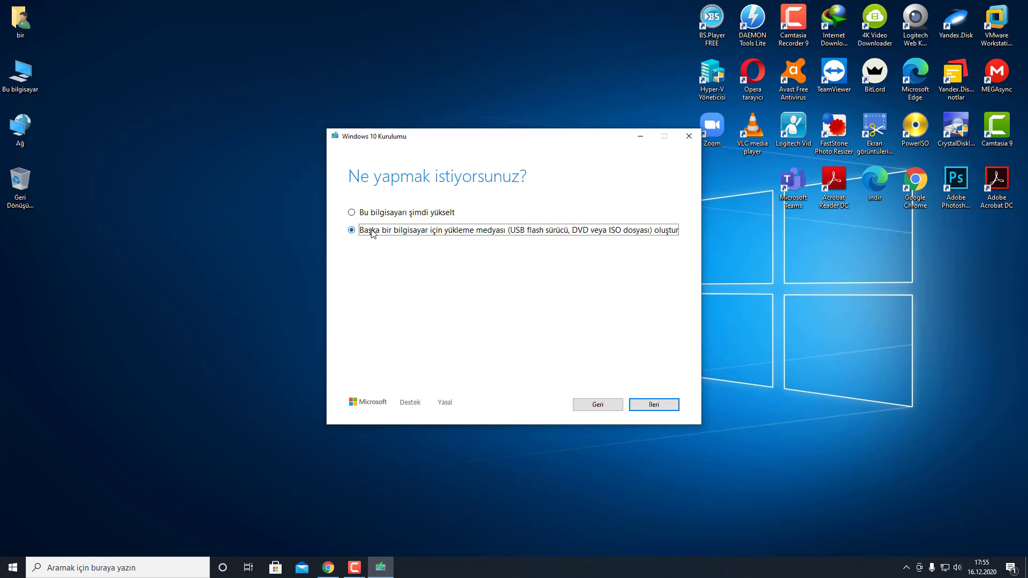
pyautogui.click(652, 406)
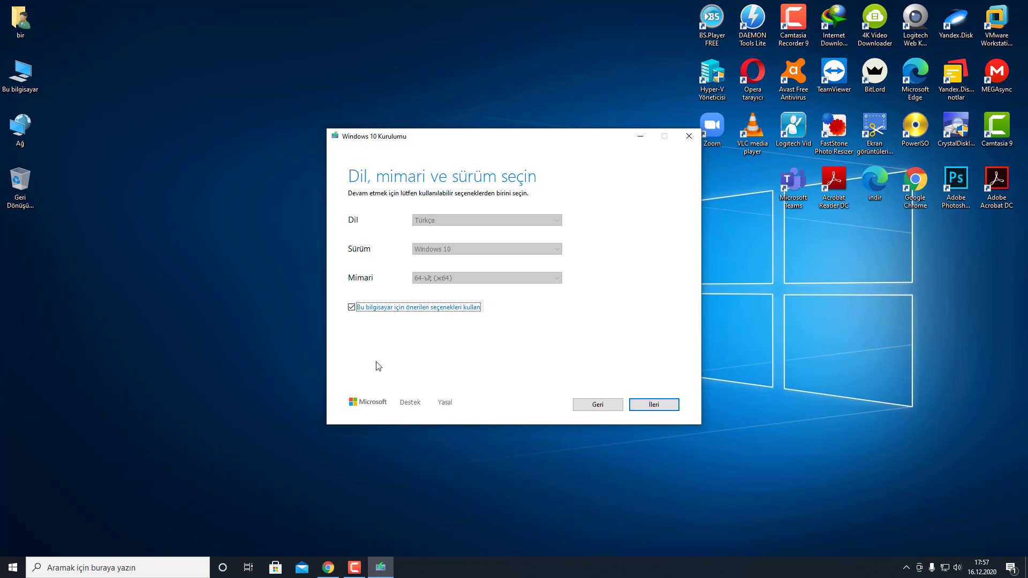
# Turn off the recommended options for this computer and set the architecture to 32-bit (x86).
pyautogui.click(351, 309)
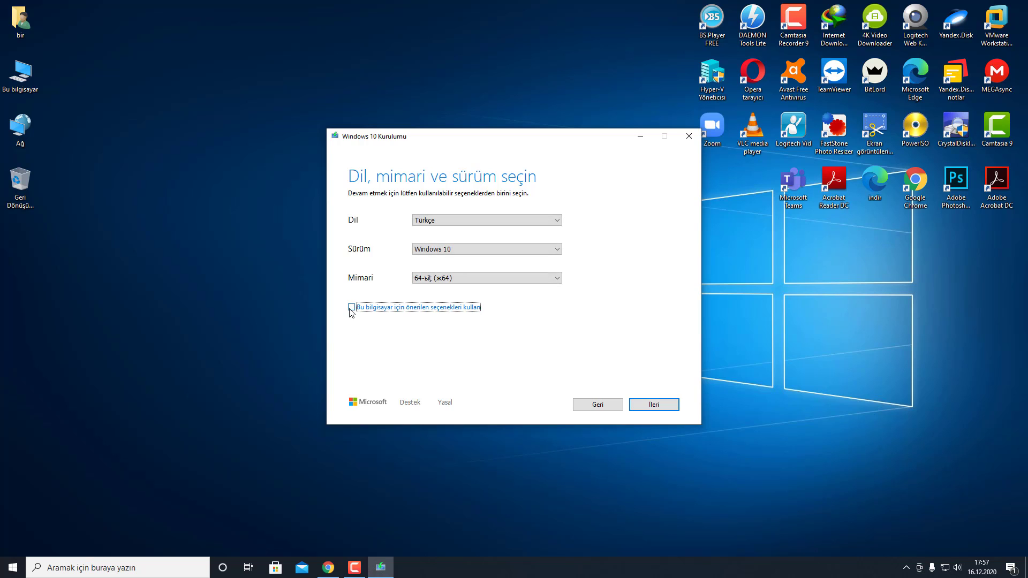
pyautogui.click(427, 279)
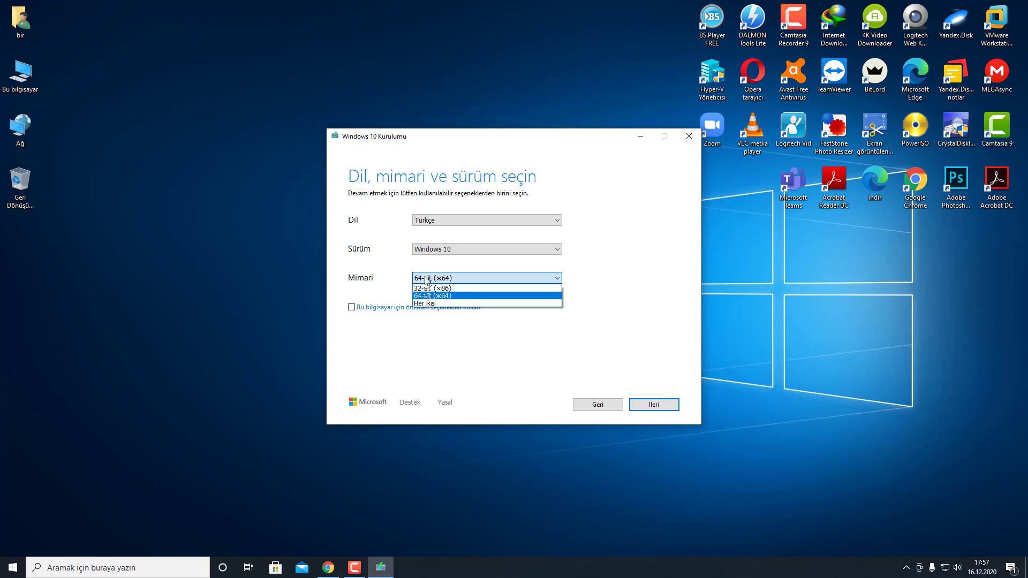
pyautogui.click(372, 281)
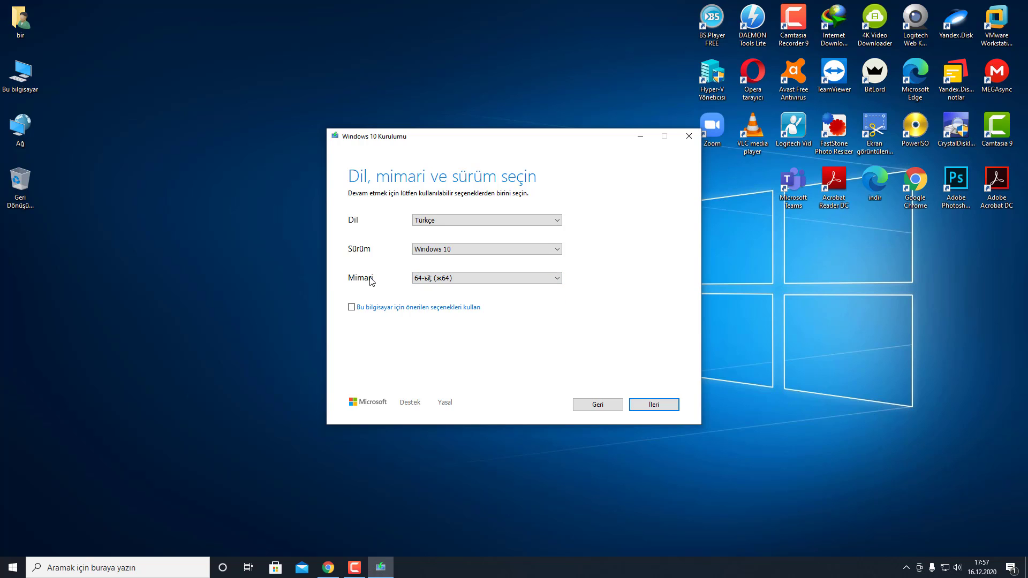
pyautogui.click(436, 278)
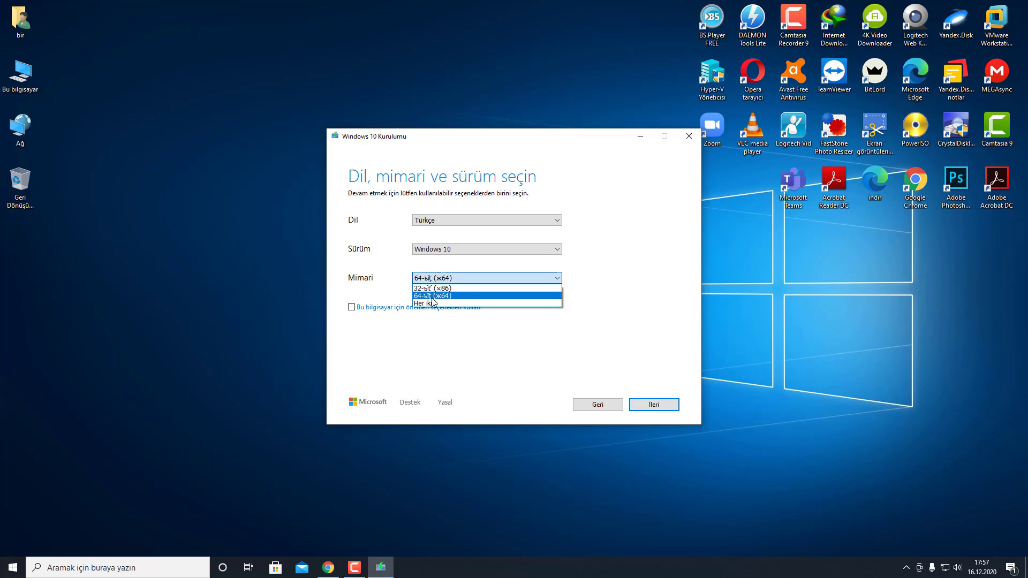
pyautogui.click(426, 291)
pyautogui.click(377, 284)
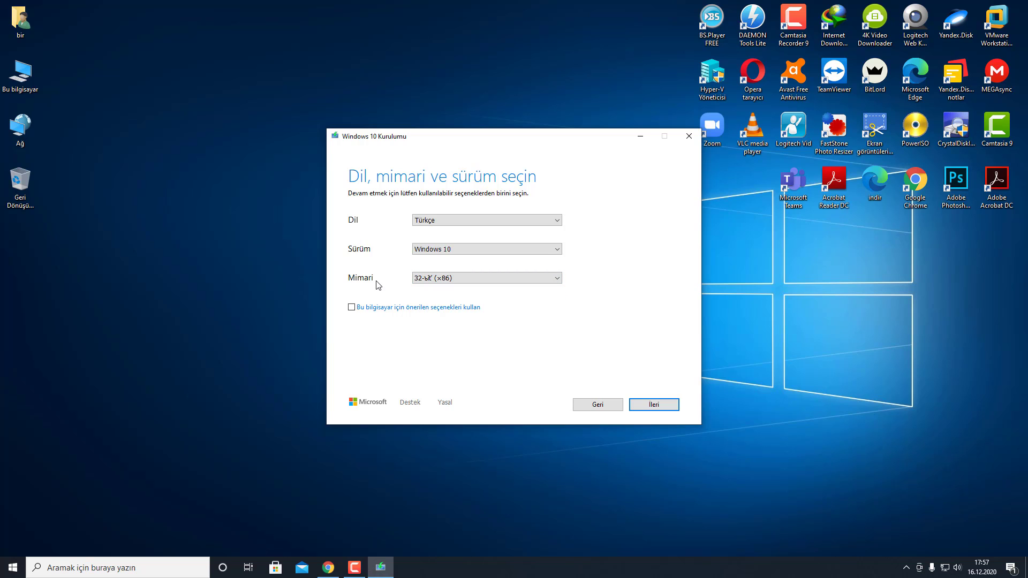
# Choose the architecture again, accept the Windows settings and proceed with USB flash drive (USB flash sürücü) as the media.
pyautogui.click(432, 279)
pyautogui.click(420, 286)
pyautogui.click(652, 407)
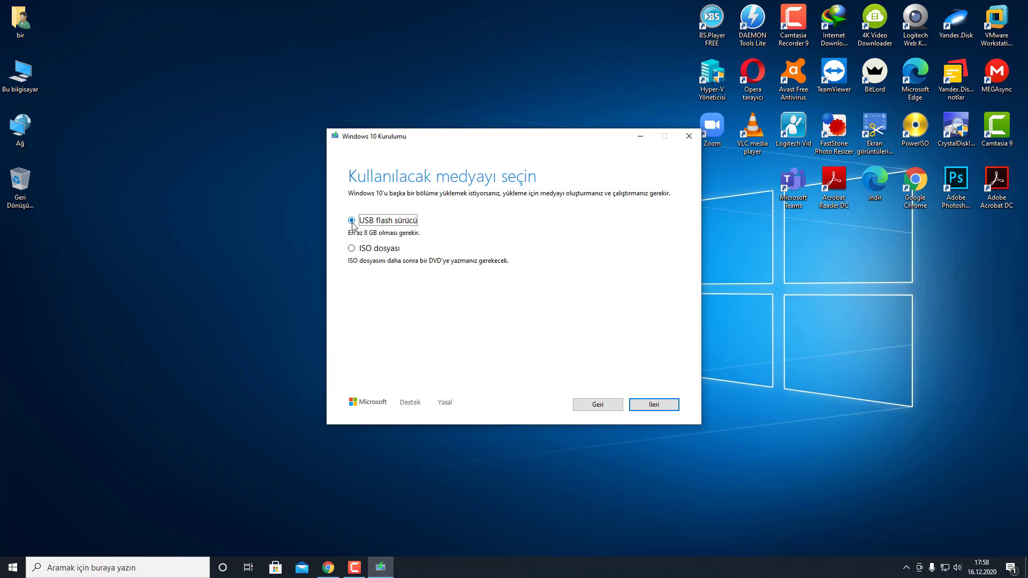
pyautogui.click(661, 408)
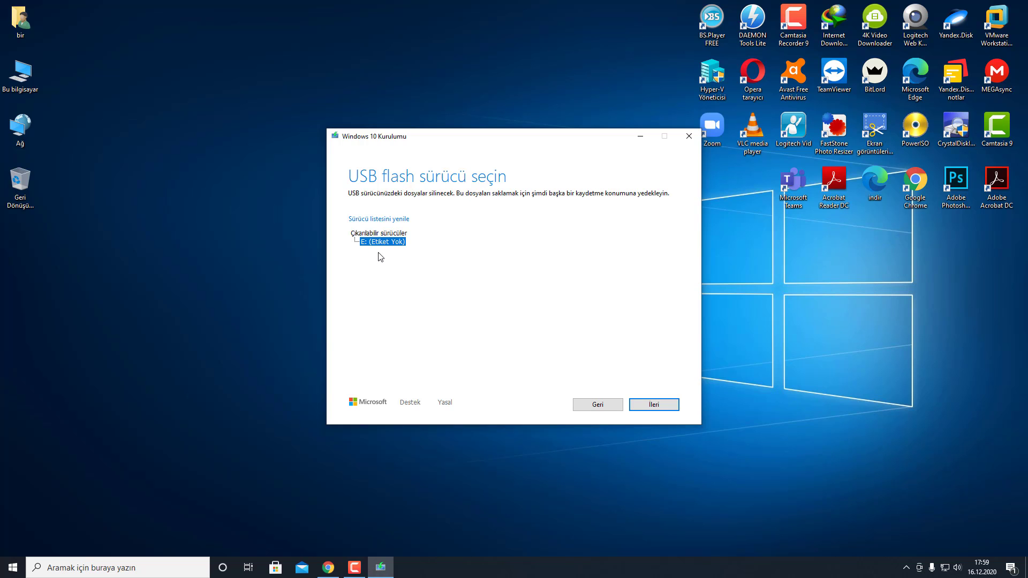
# Verify in This PC (Bu bilgisayar) that drive letter E: belongs to the USB flash drive.
pyautogui.doubleClick(20, 72)
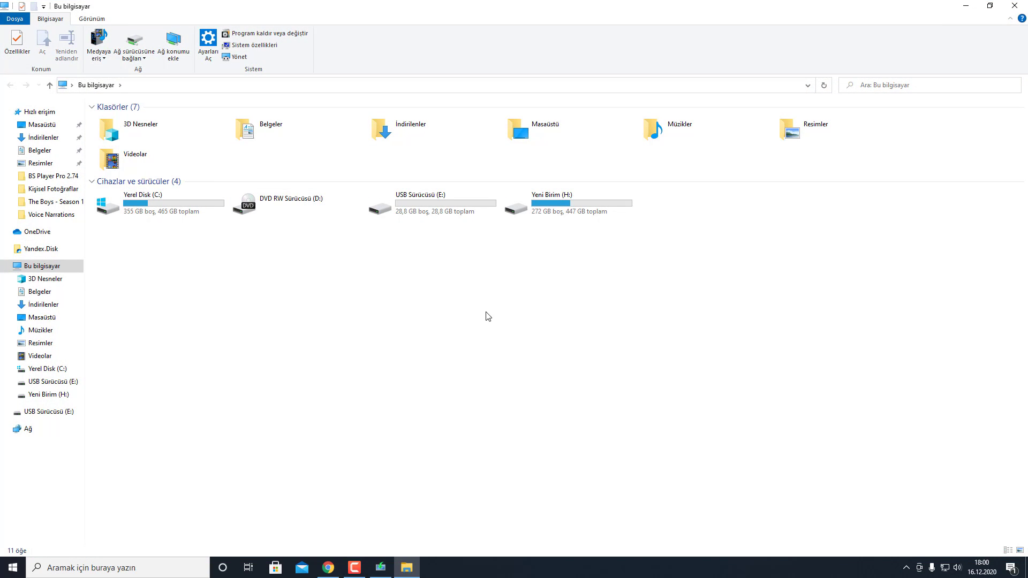
pyautogui.click(429, 200)
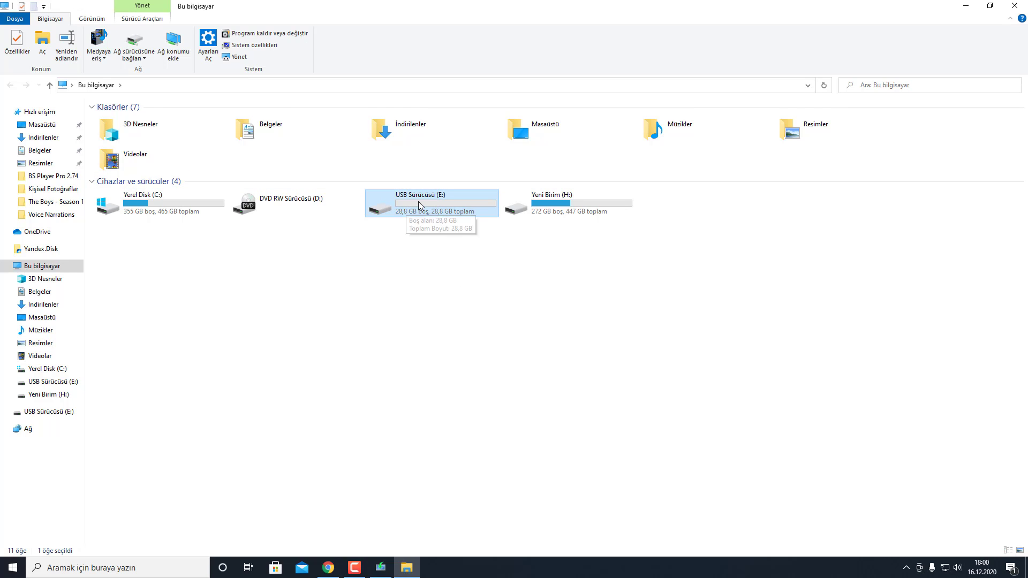
pyautogui.click(1015, 6)
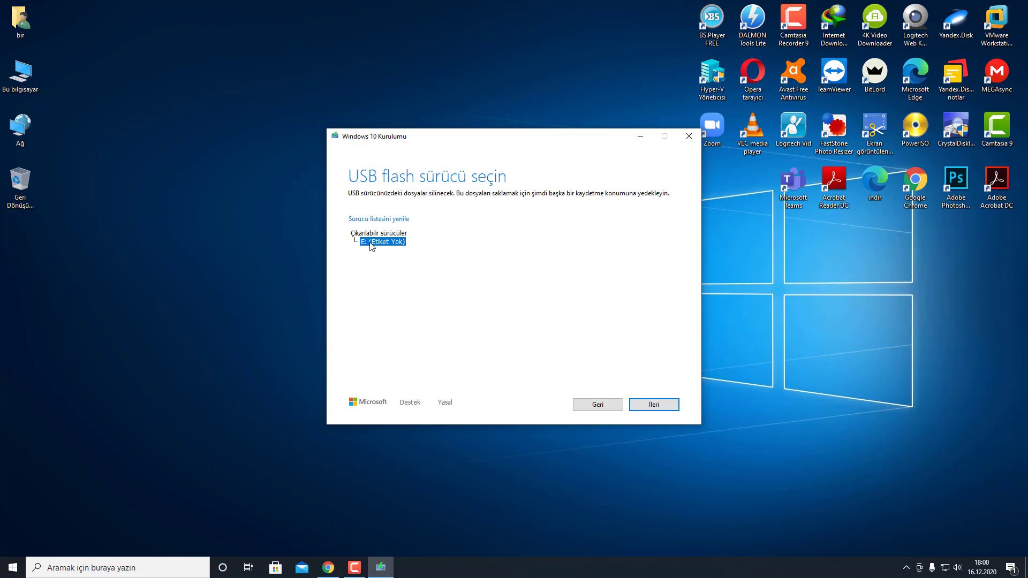
# Create the Windows 10 installation media on removable drive E: and finish the setup wizard.
pyautogui.click(667, 410)
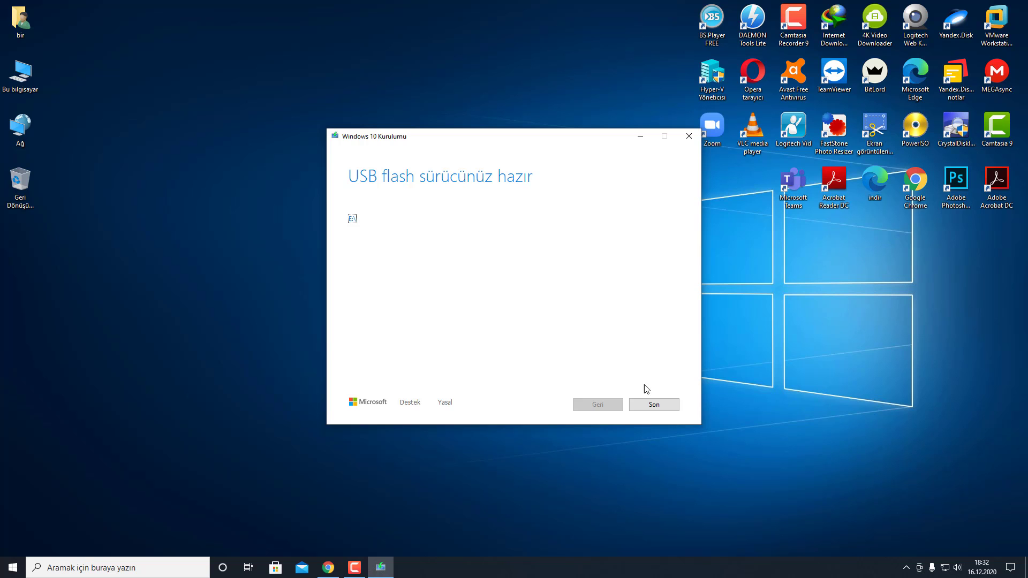
pyautogui.click(652, 405)
# Inspect the setup files on the ESD-USB (E:) drive and close the folder window.
pyautogui.press('Return')
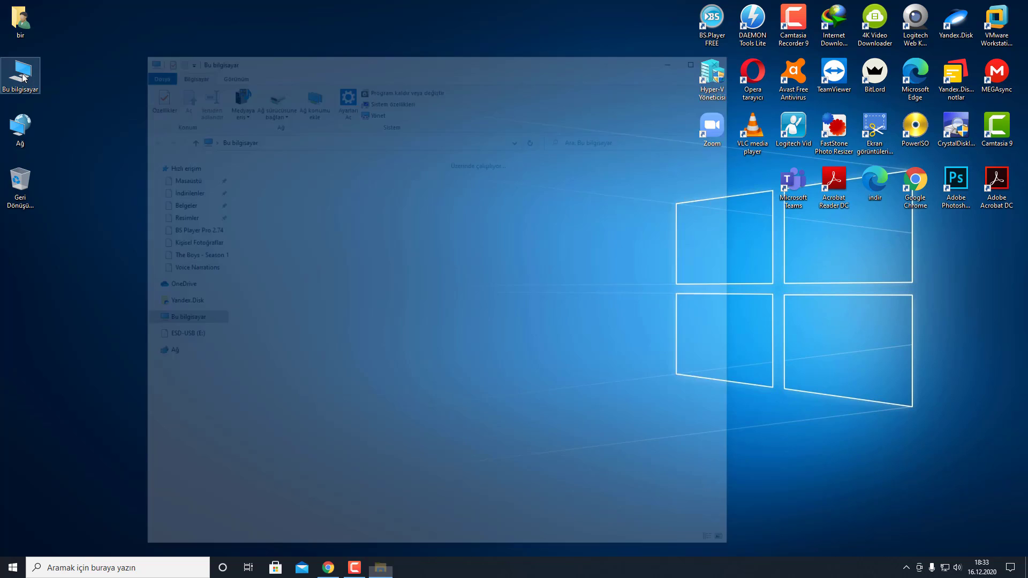
pyautogui.click(564, 289)
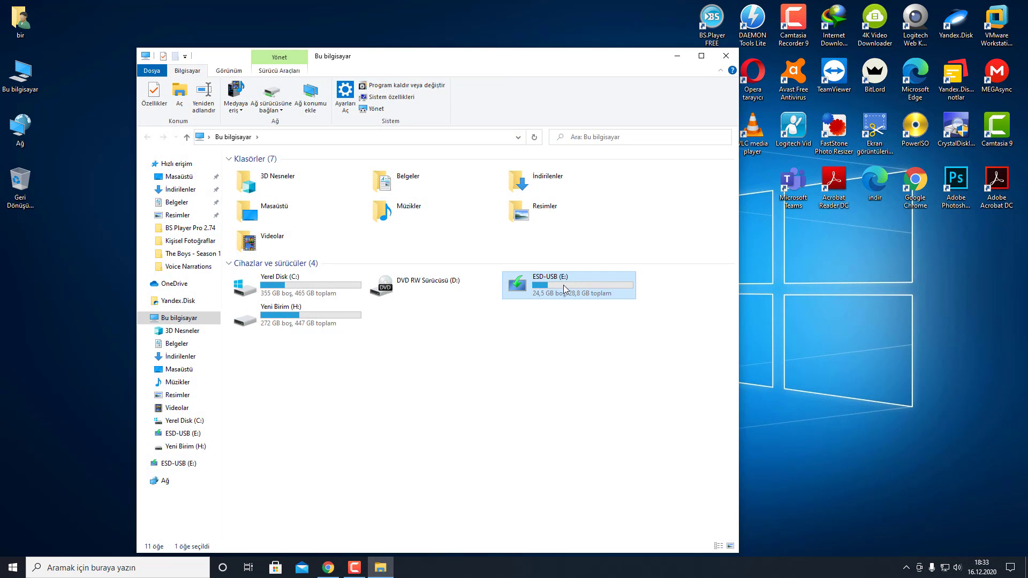
pyautogui.doubleClick(564, 289)
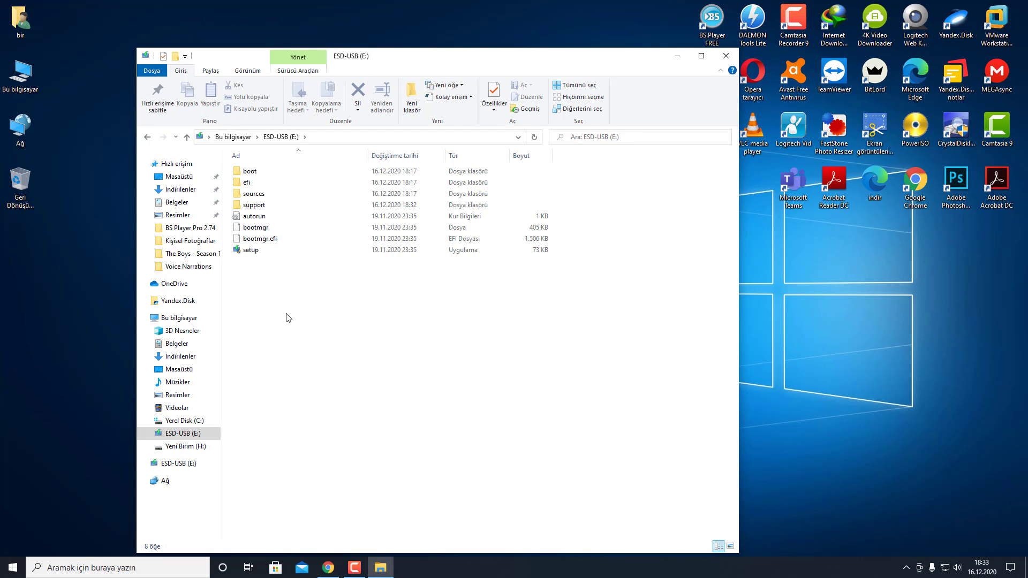
pyautogui.moveTo(268, 315); pyautogui.dragTo(442, 368)
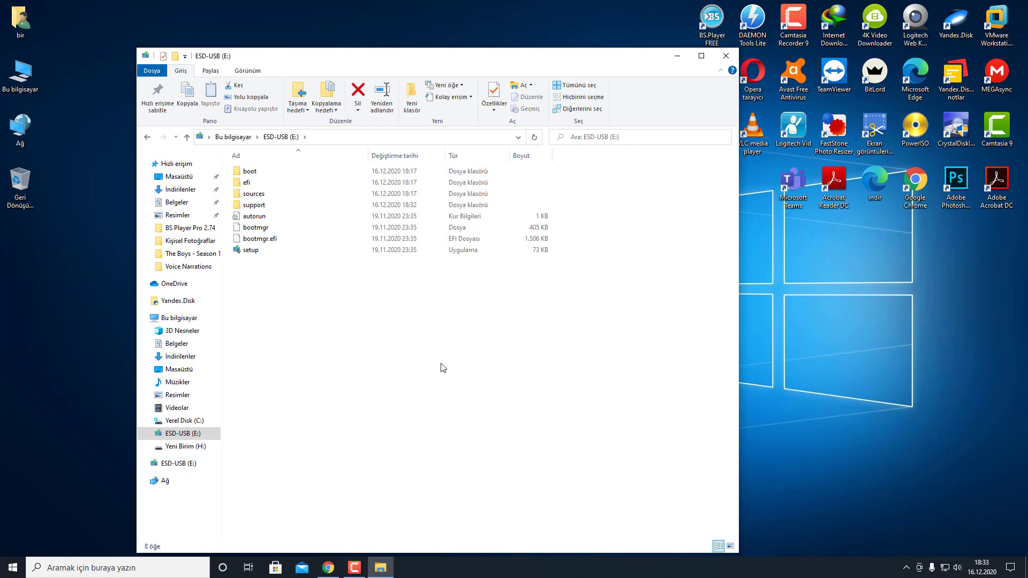
pyautogui.click(726, 56)
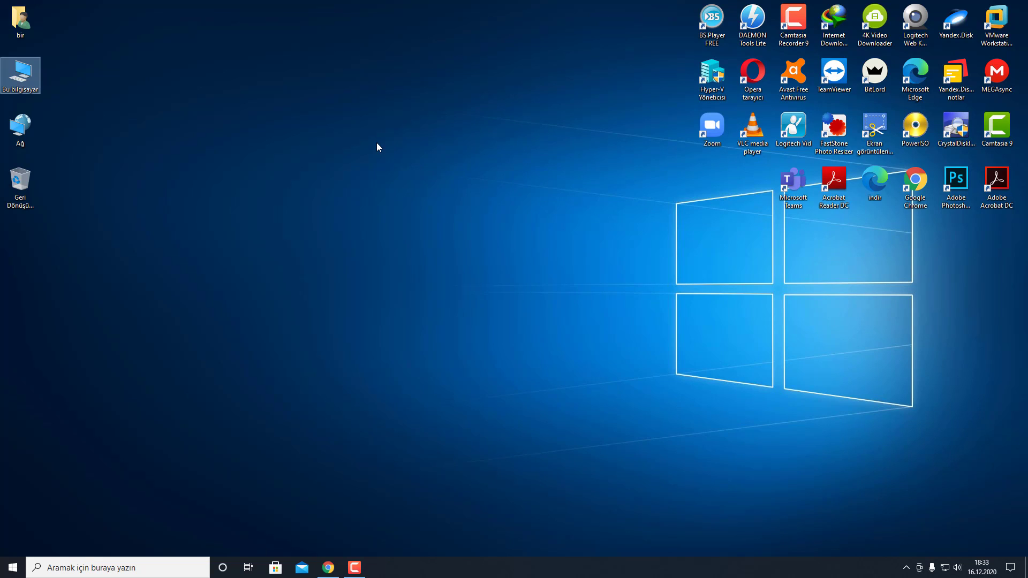